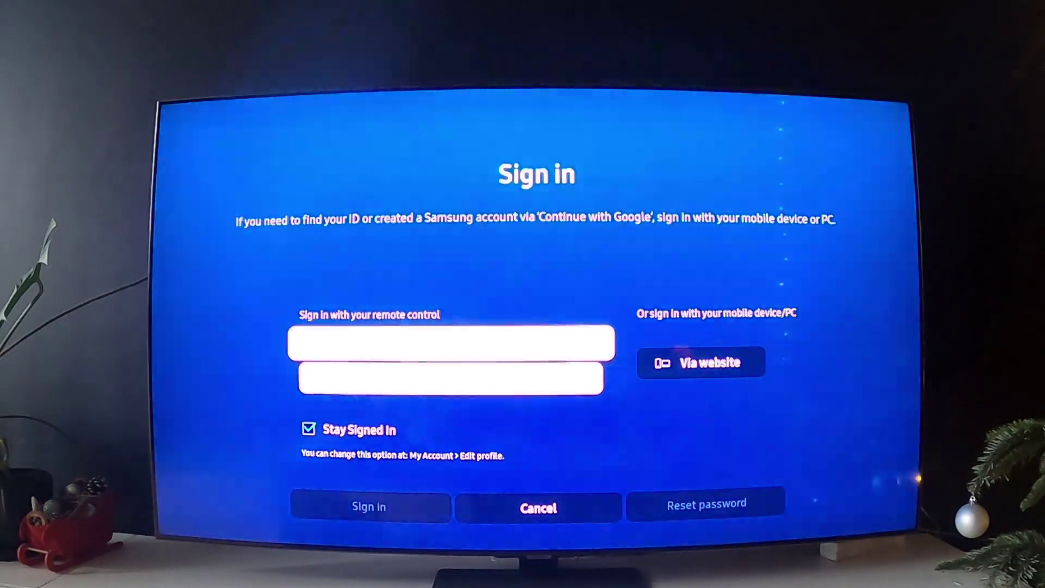
key(Down)
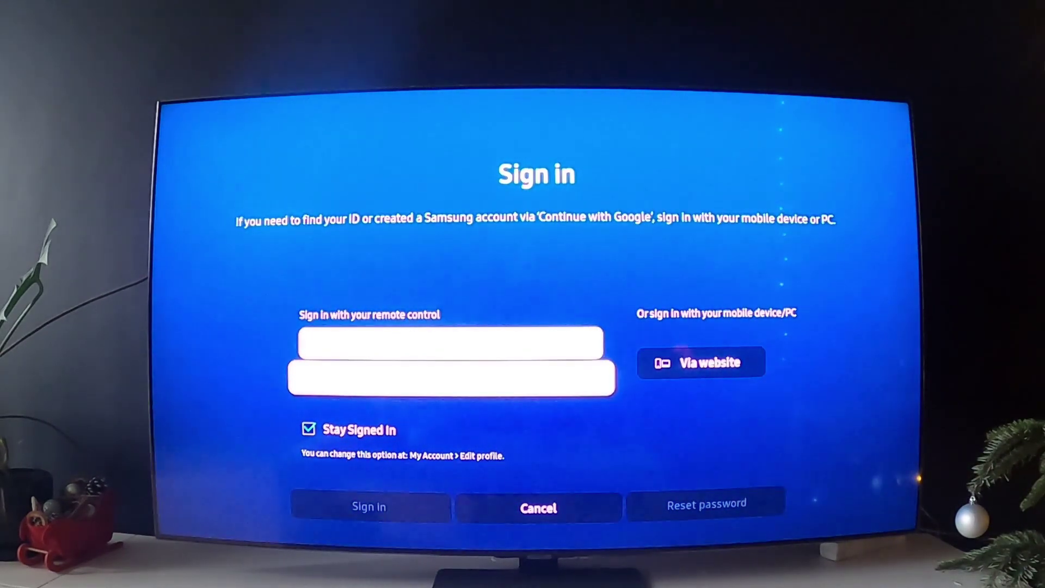
key(Down)
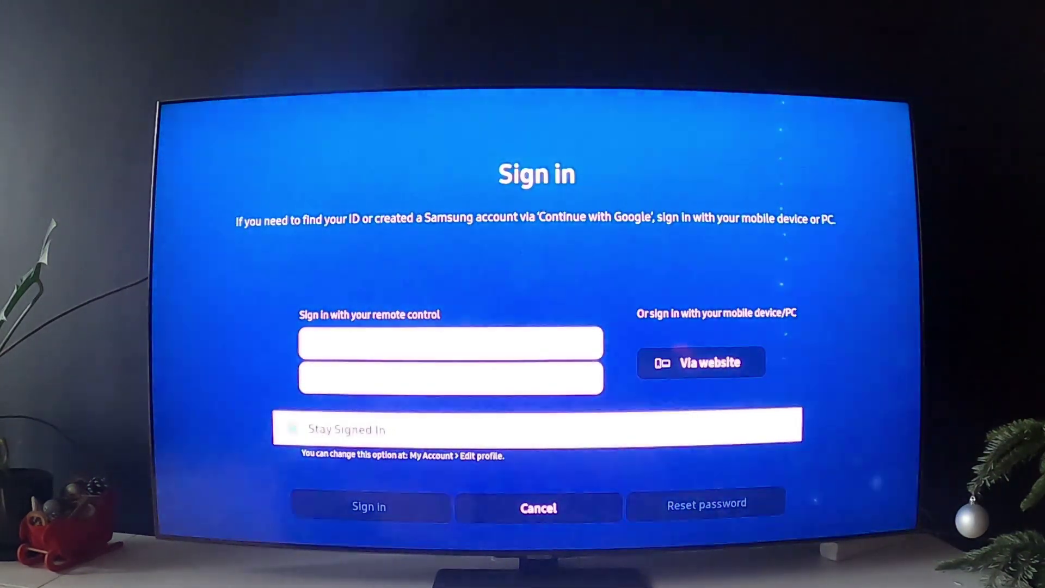
key(Return)
key(Up)
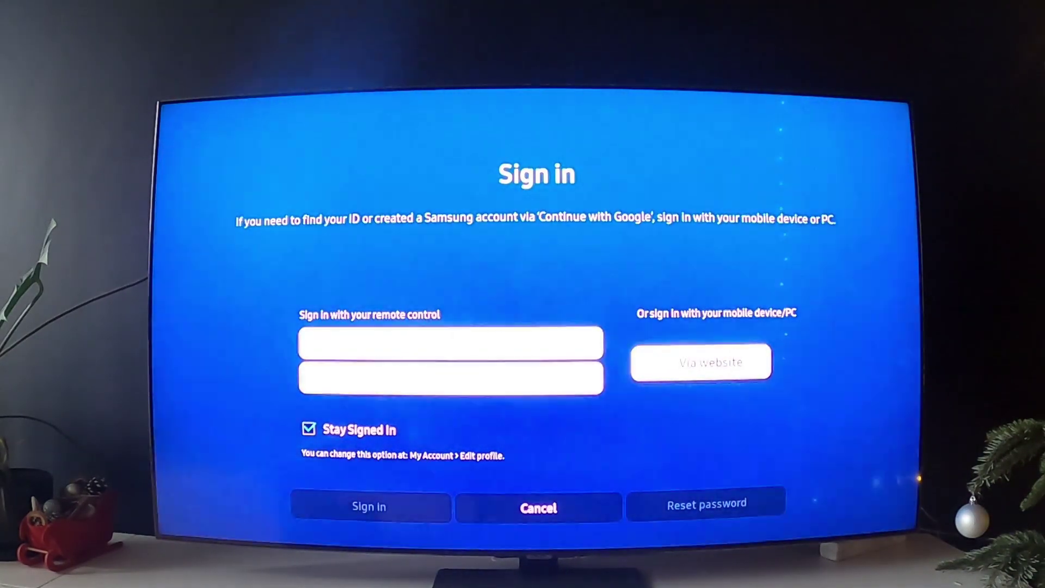
key(Return)
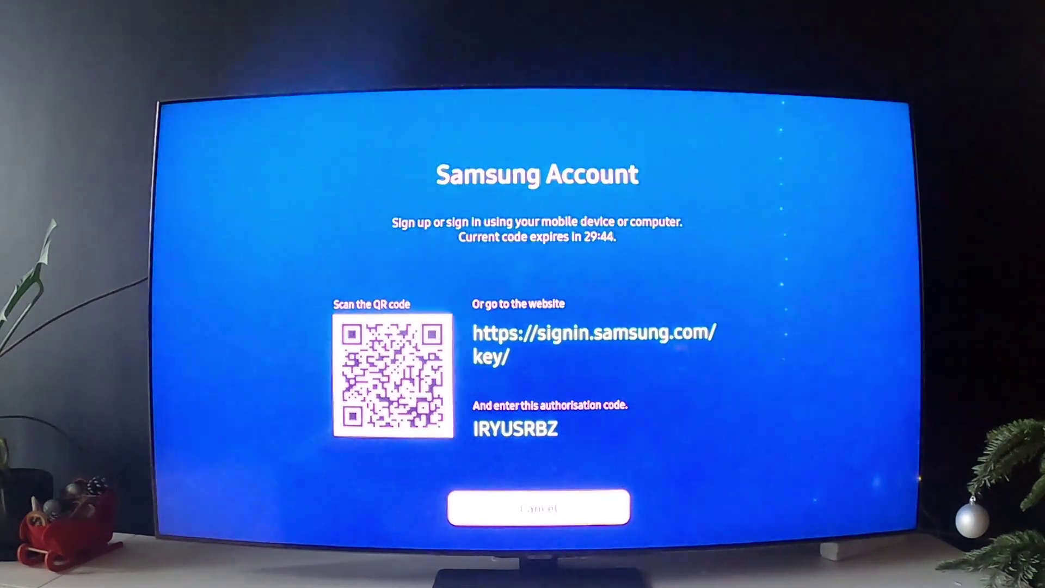
key(Return)
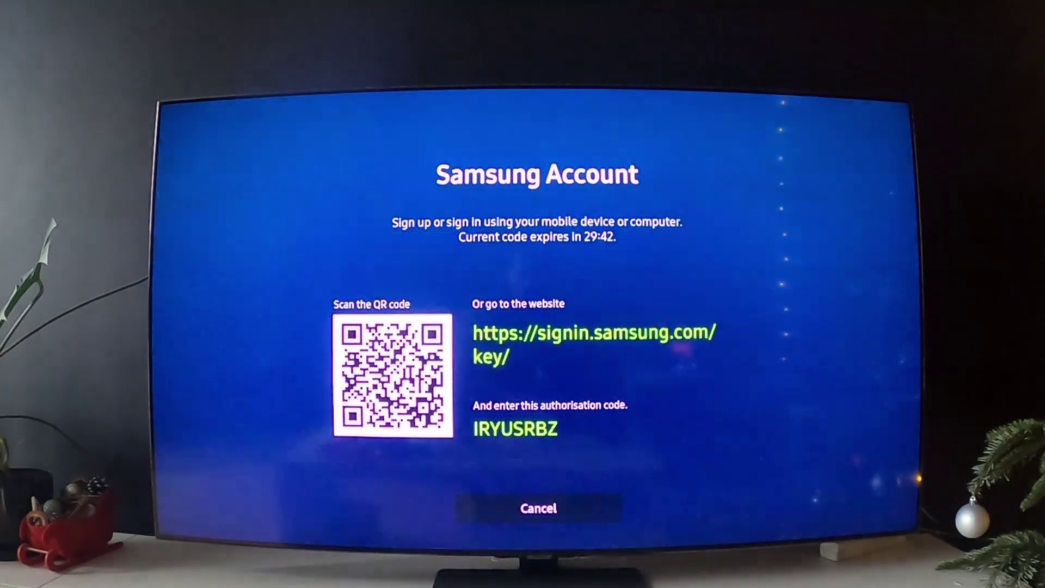
key(Return)
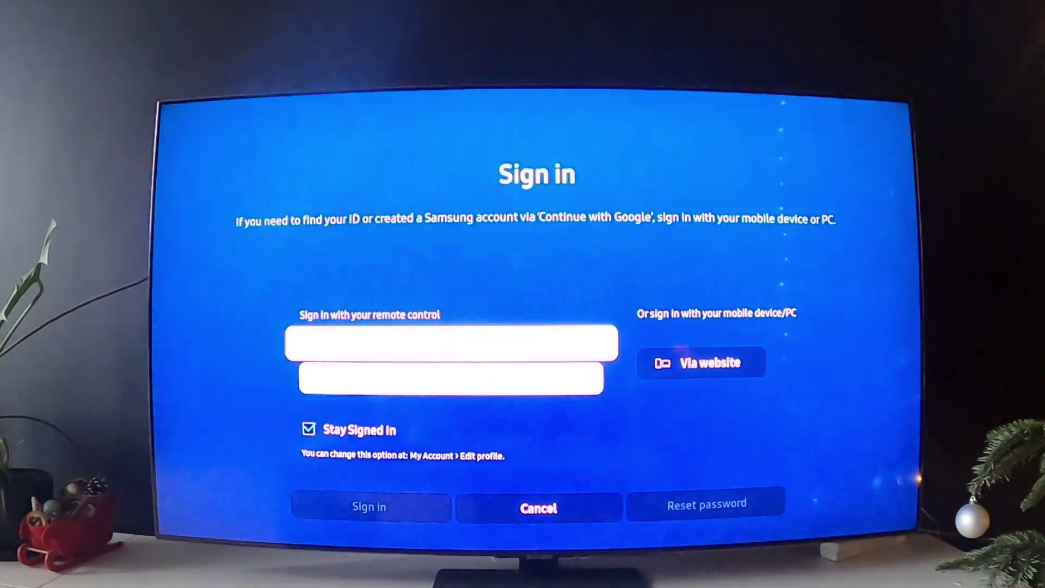
Show the Create Account QR code, cancel account creation, and exit to System Manager
key(Return)
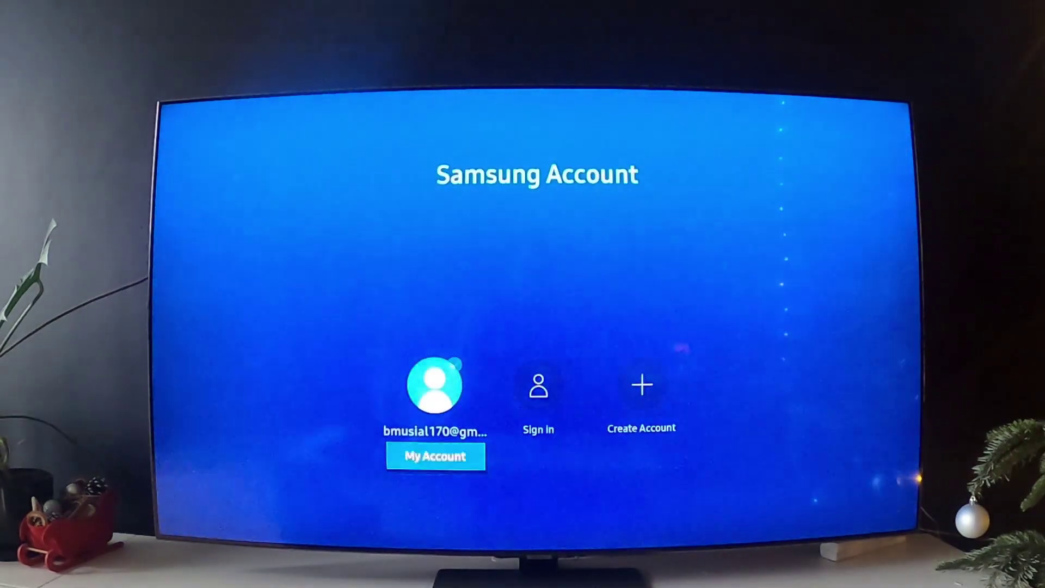
key(Right)
key(Right)
key(Return)
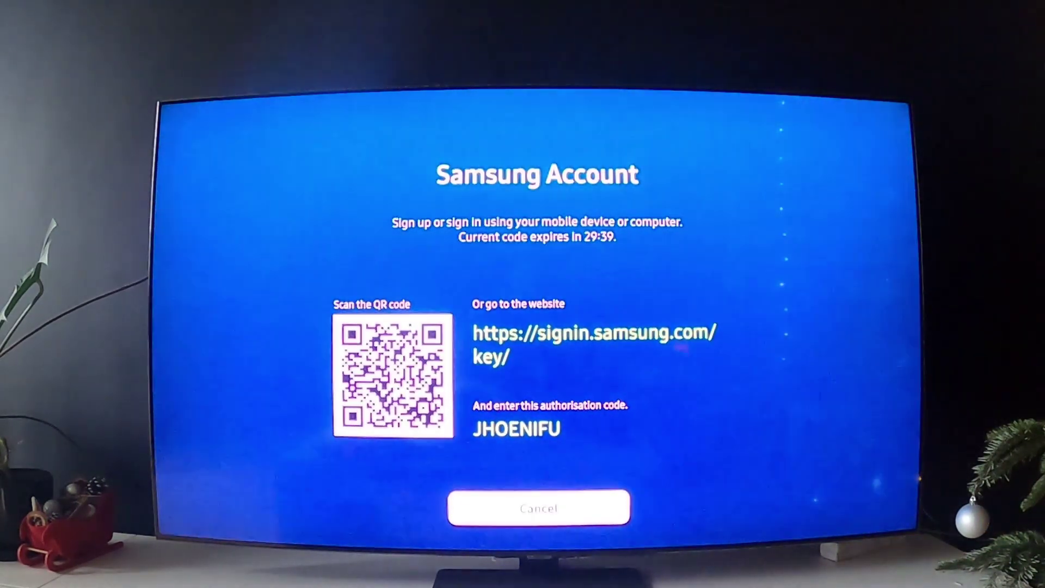
key(Return)
key(Return)
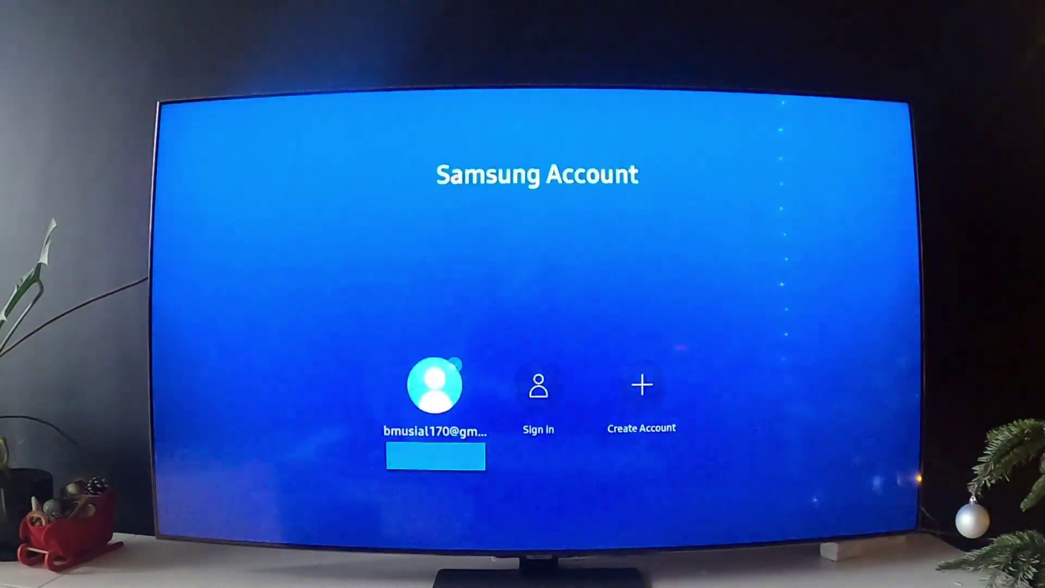
key(Escape)
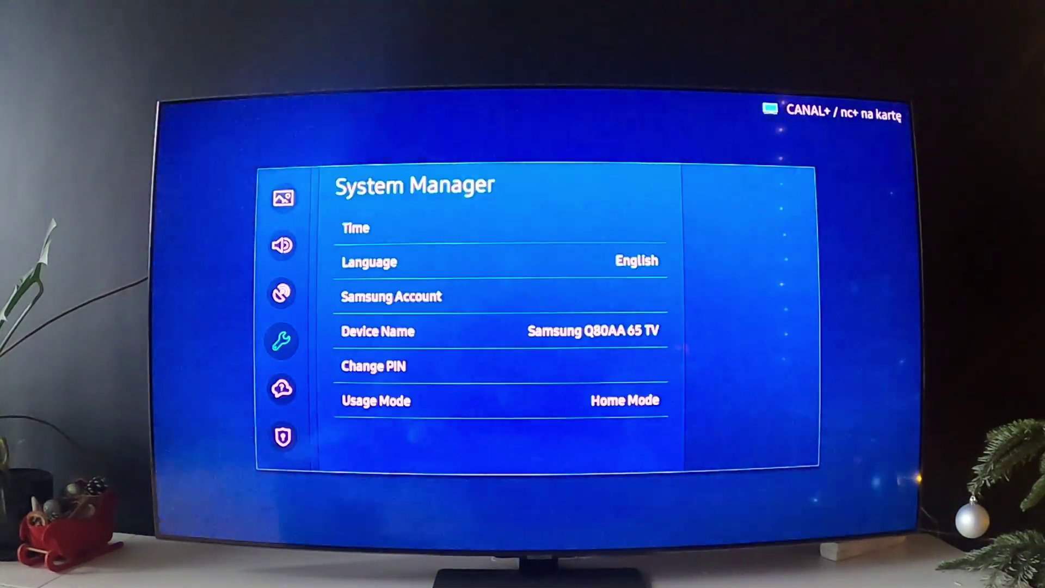